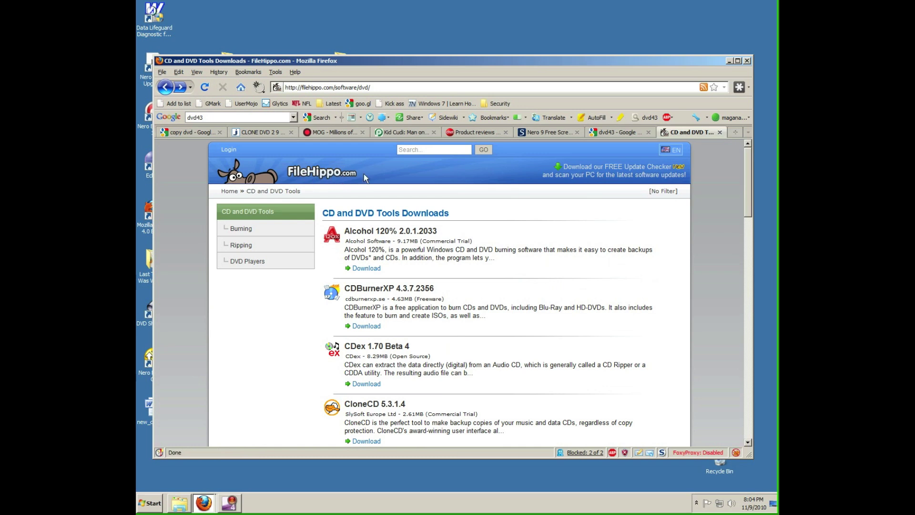
# Go to filehippo.com in Firefox.
pyautogui.click(352, 86)
pyautogui.write('fi')
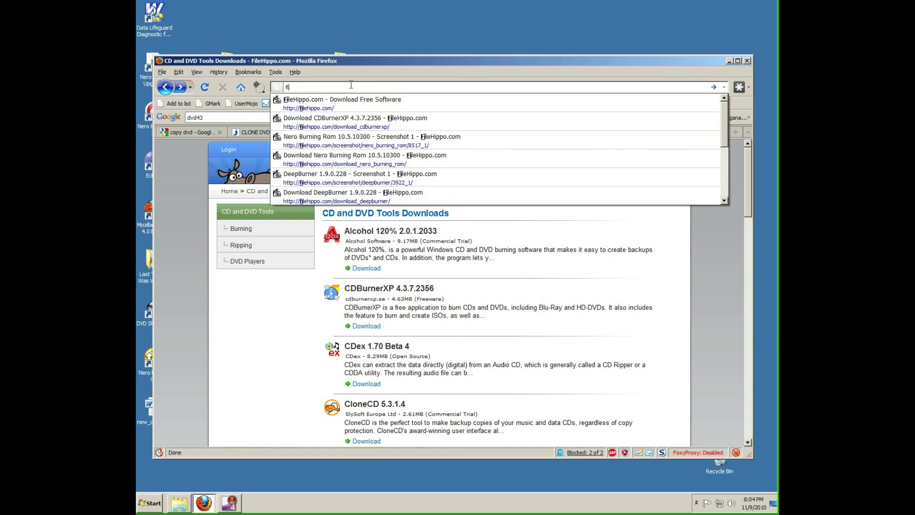
pyautogui.write('lehippo.com')
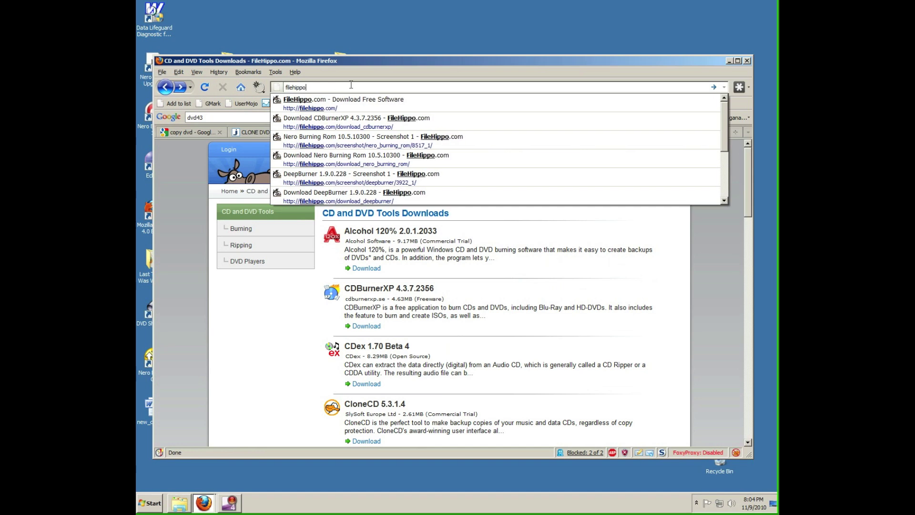
pyautogui.press('Return')
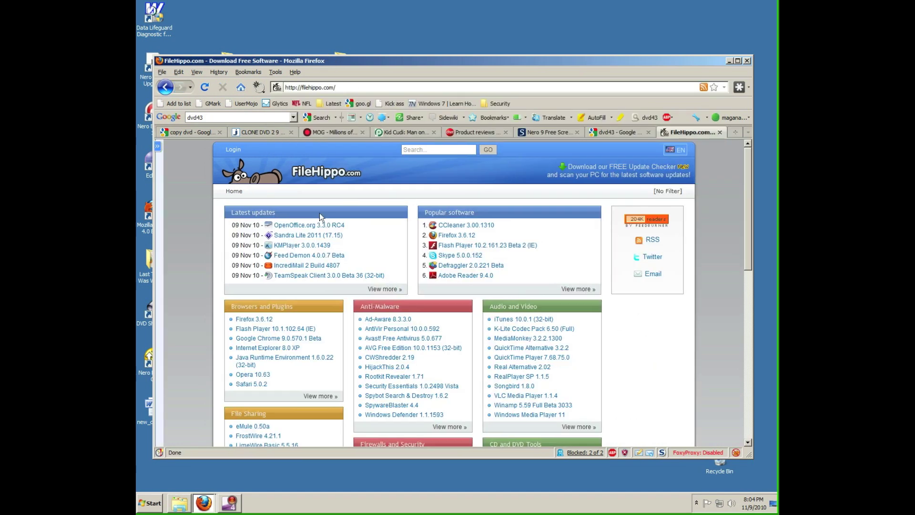
# Search FileHippo for 'dvd shrink', open the DVD Shrink 3.2.0.15 page, then minimize Firefox.
pyautogui.click(425, 150)
pyautogui.press('Return')
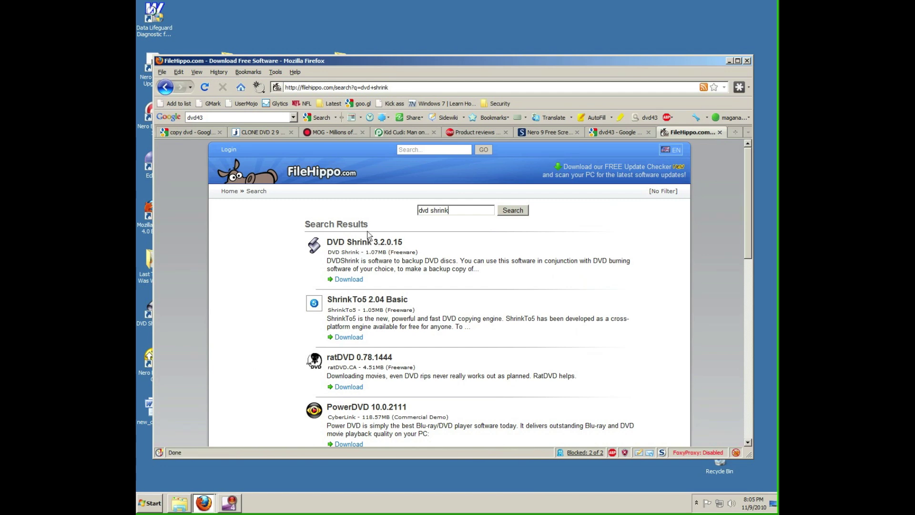
pyautogui.click(369, 246)
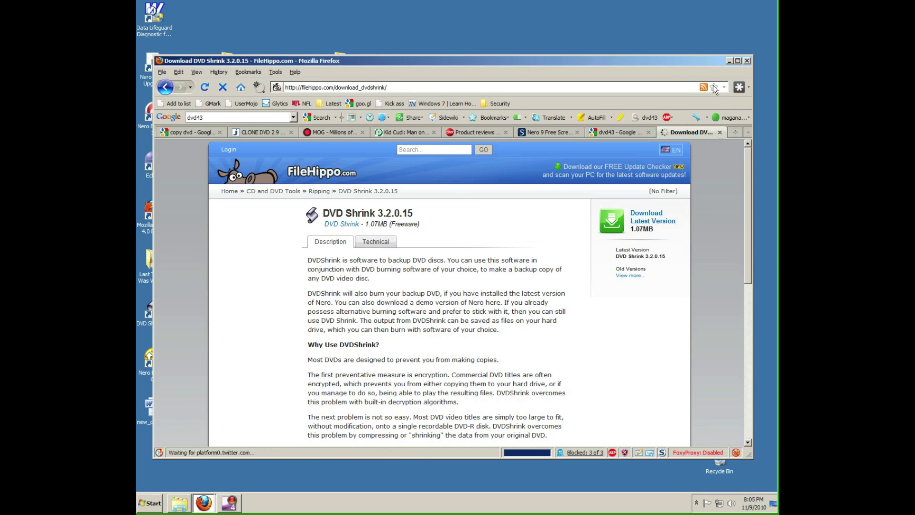
pyautogui.click(729, 61)
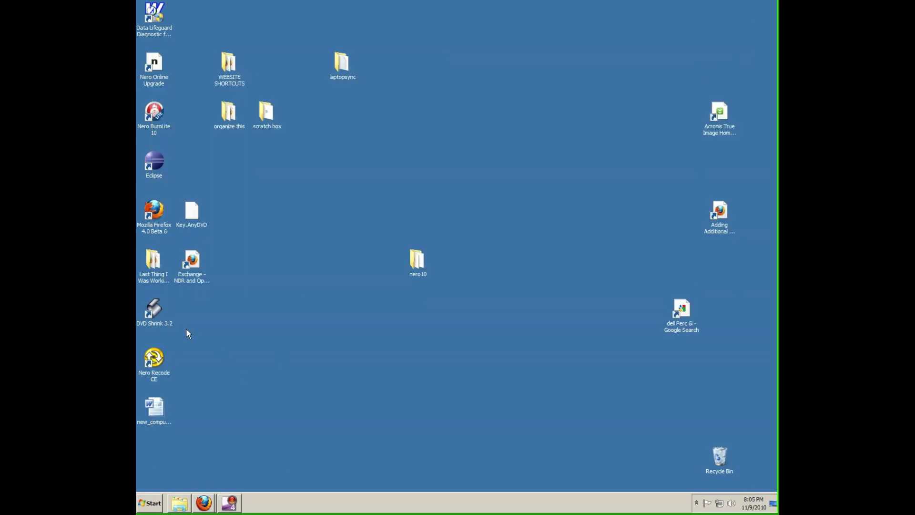
# Launch DVD Shrink and open the HOT_ROD_AC disc from drive D:.
pyautogui.doubleClick(157, 314)
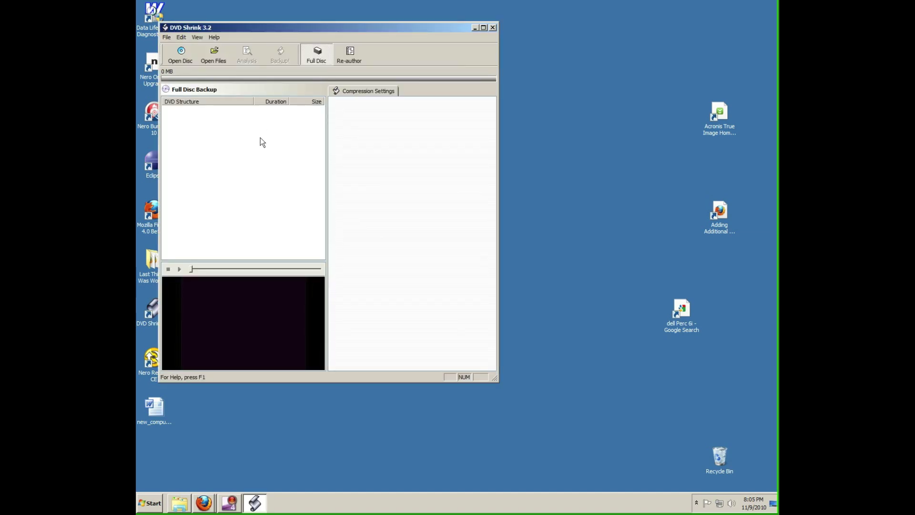
pyautogui.click(180, 53)
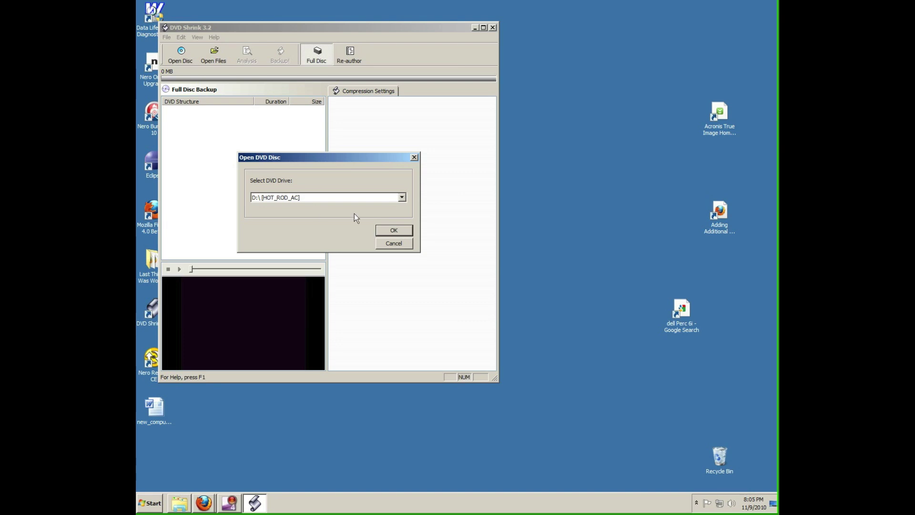
pyautogui.click(402, 198)
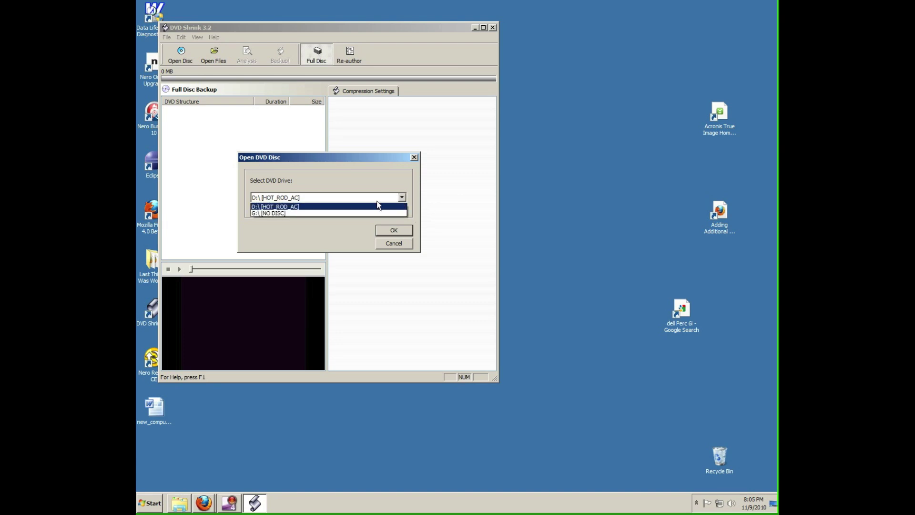
pyautogui.click(299, 206)
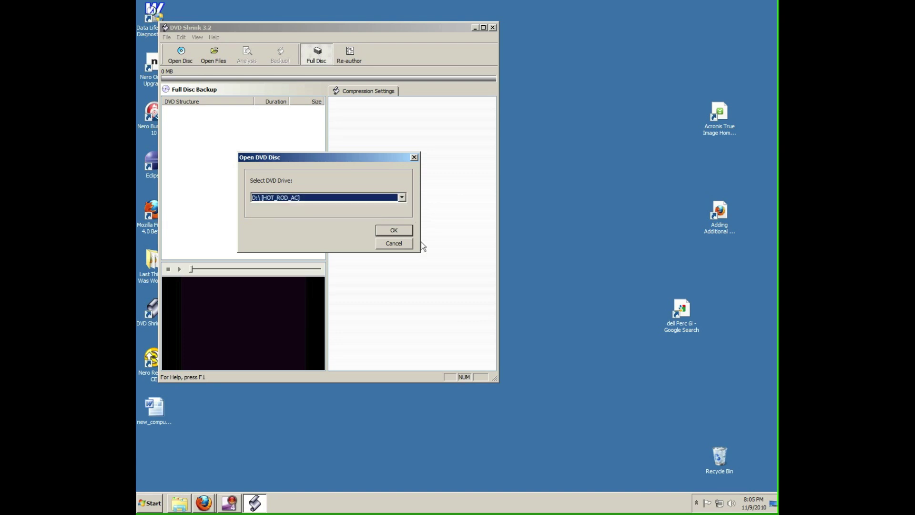
pyautogui.click(394, 230)
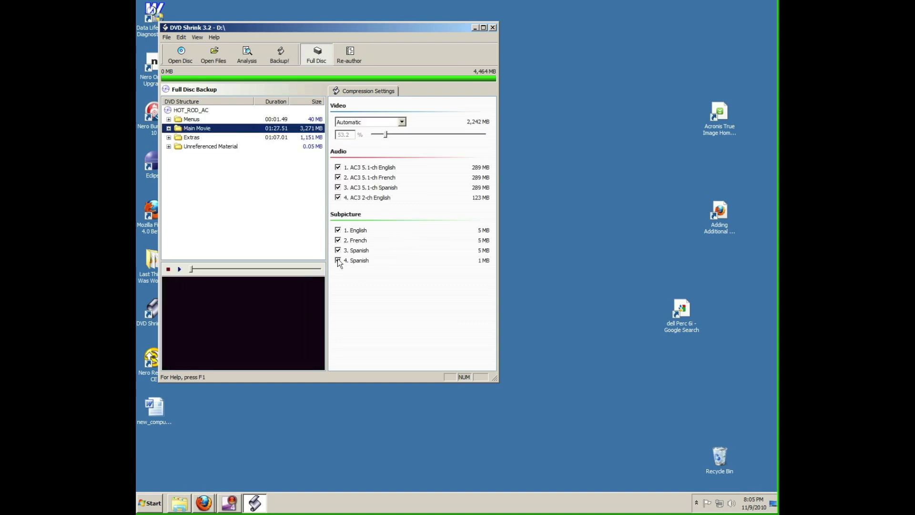
# Exclude the Spanish and French subtitles and the three AC3 5.1 audio tracks.
pyautogui.click(337, 250)
pyautogui.click(338, 240)
pyautogui.click(338, 187)
pyautogui.click(338, 178)
pyautogui.click(338, 167)
# Start the backup, accept the USA, Canada region, and target an ISO image file.
pyautogui.click(280, 54)
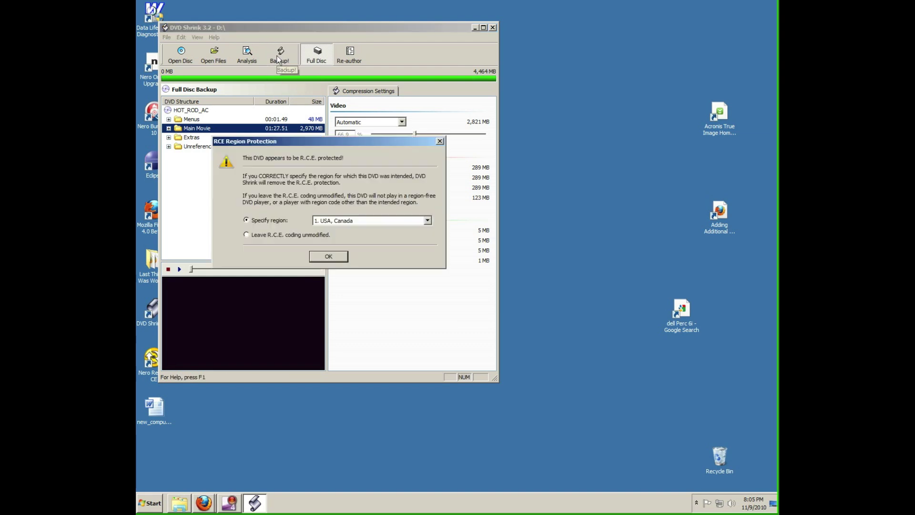
pyautogui.click(318, 257)
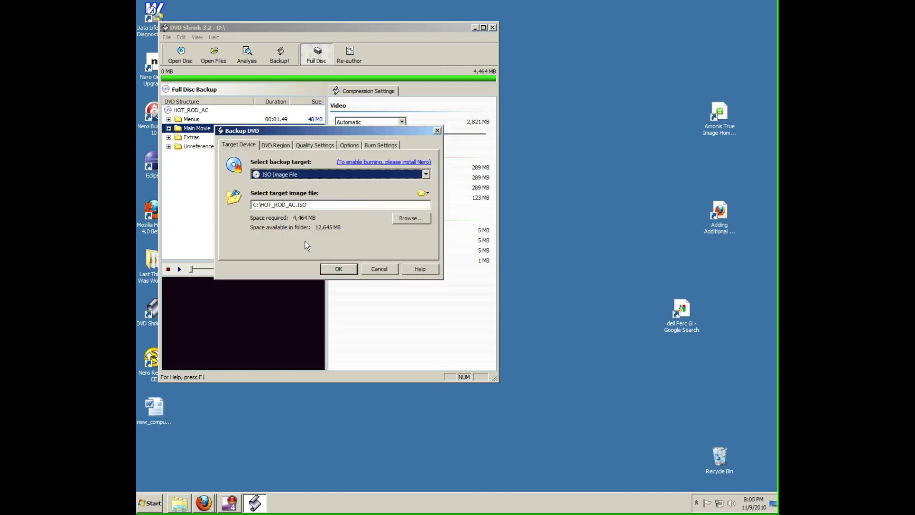
pyautogui.click(424, 175)
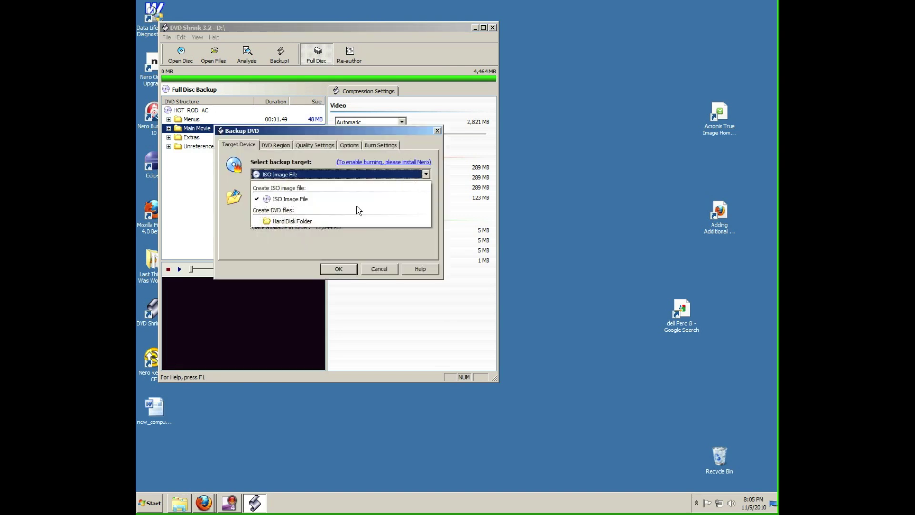
pyautogui.click(307, 198)
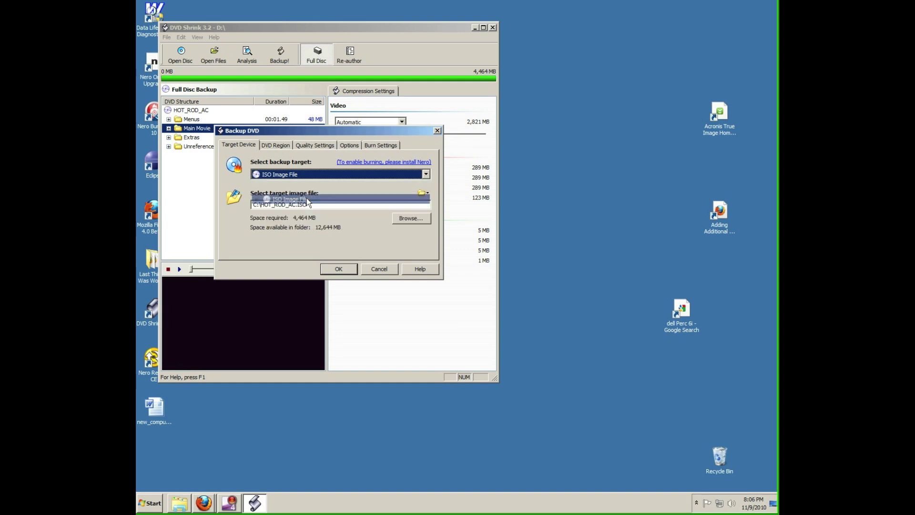
# Save HOT_ROD_AC.ISO to the Desktop and start encoding.
pyautogui.click(403, 221)
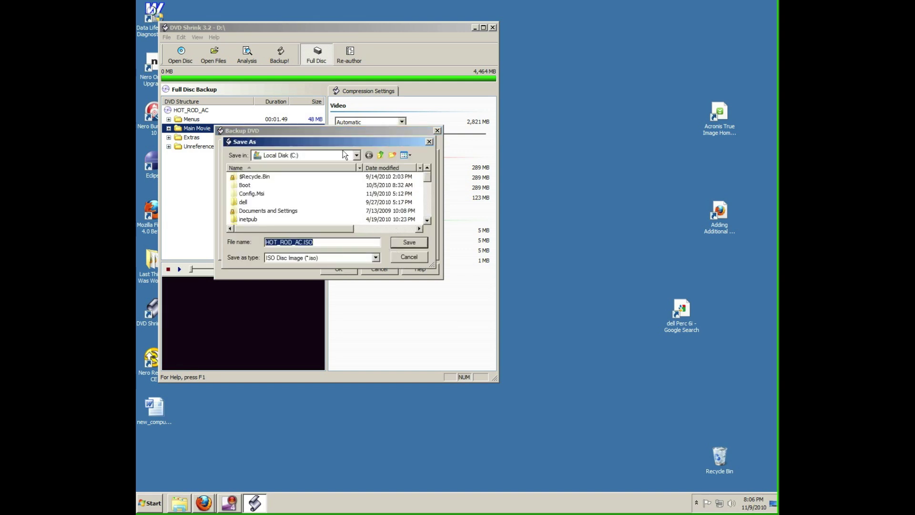
pyautogui.click(357, 155)
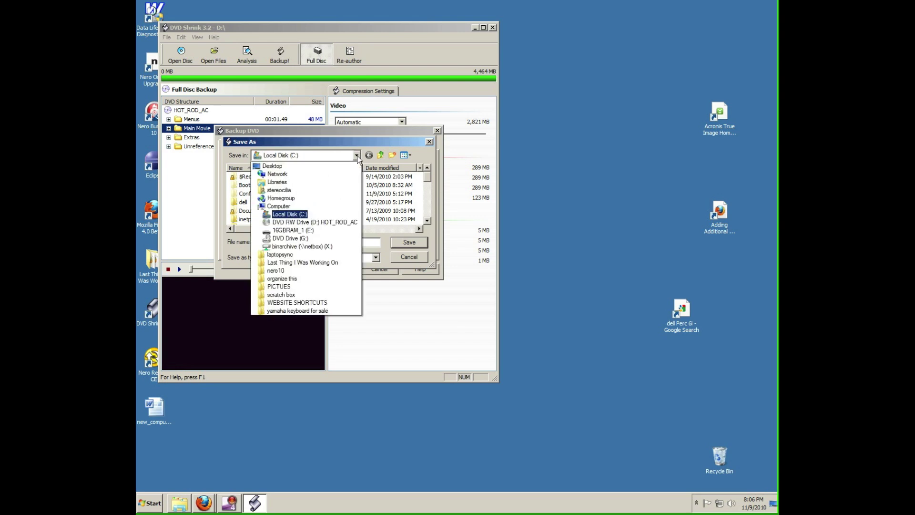
pyautogui.click(329, 168)
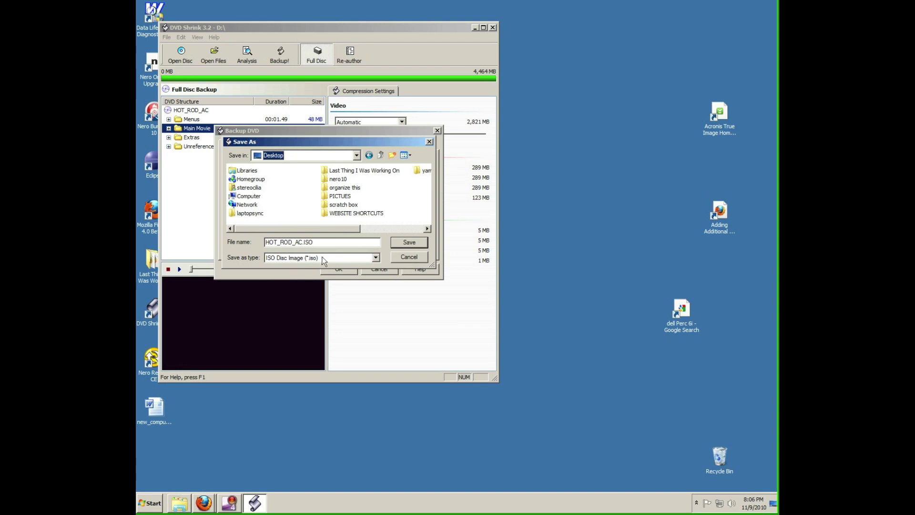
pyautogui.click(407, 238)
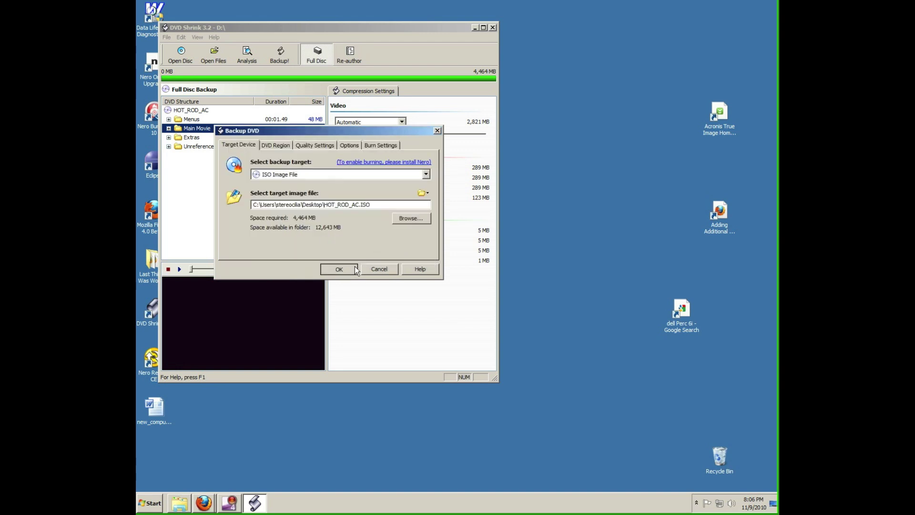
pyautogui.click(338, 268)
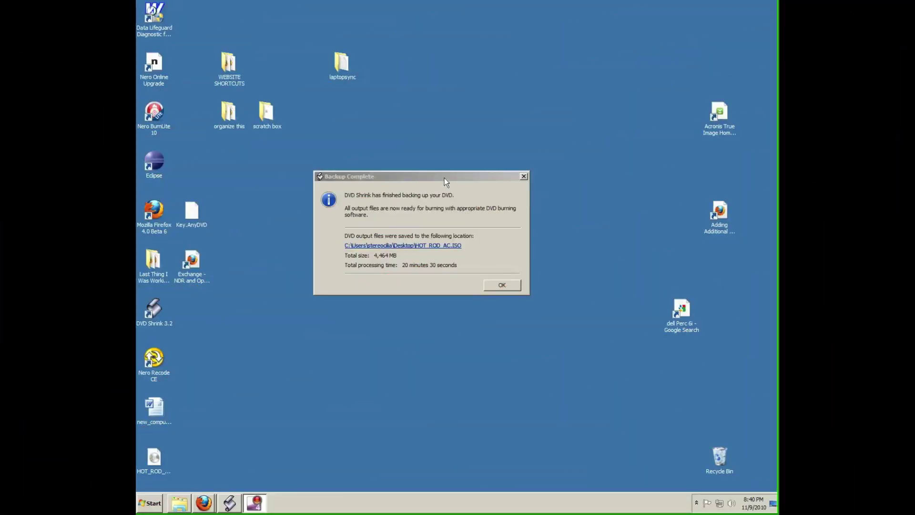
# Dismiss the Backup Complete notice, minimize DVD Shrink, and move the HOT_ROD_AC.ISO icon lower.
pyautogui.moveTo(443, 176); pyautogui.dragTo(448, 179)
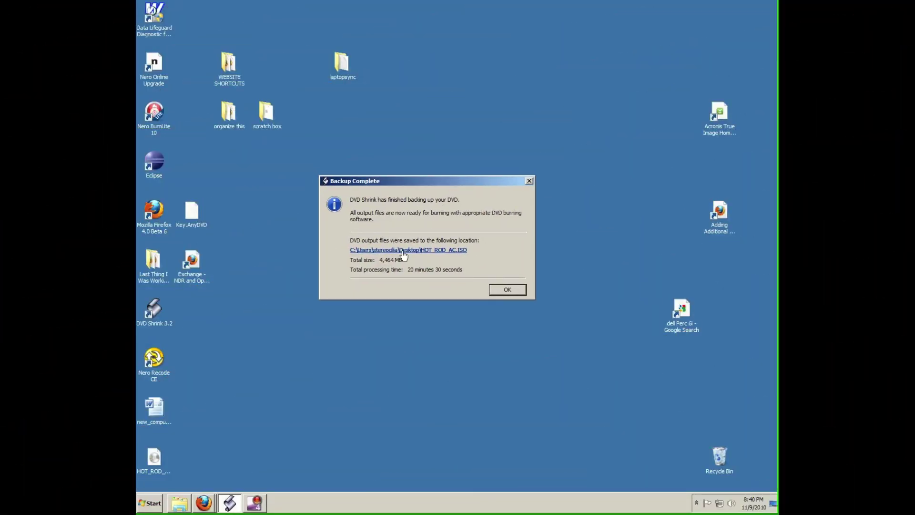
pyautogui.click(508, 289)
pyautogui.click(475, 27)
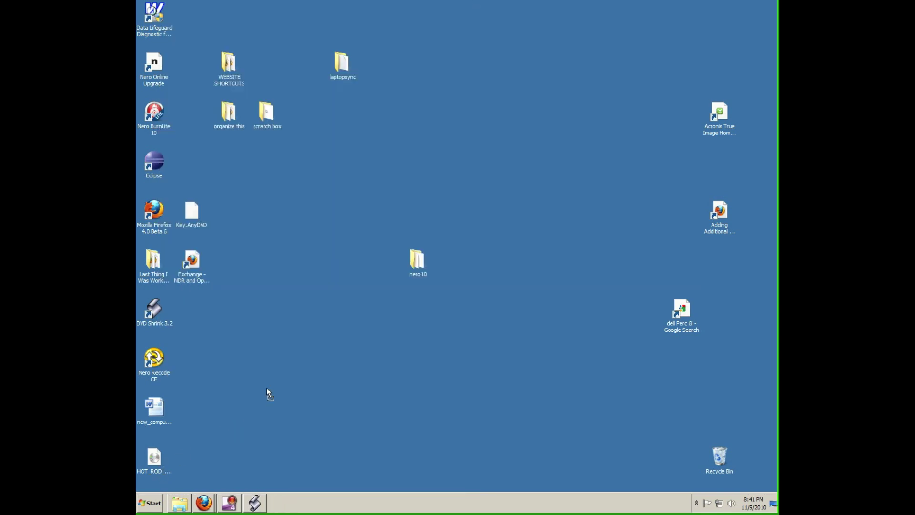
pyautogui.moveTo(266, 391); pyautogui.dragTo(267, 431)
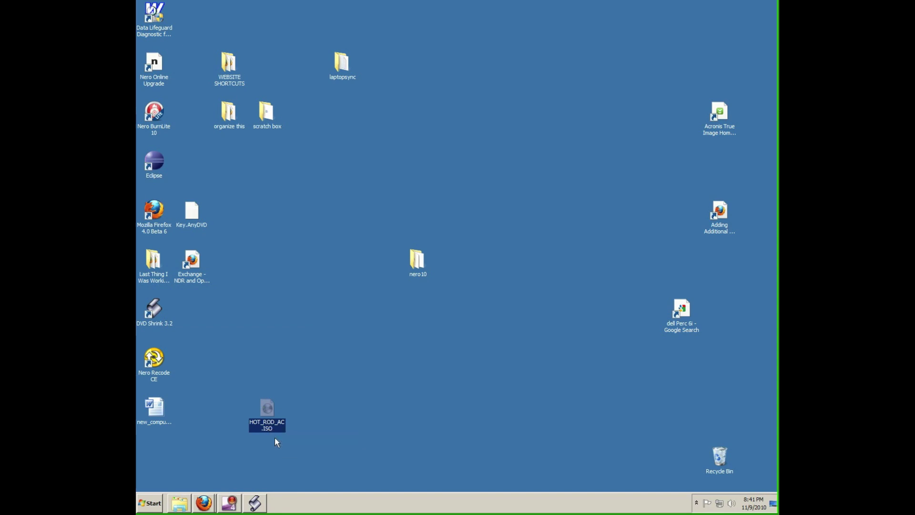
# Open HOT_ROD_AC.ISO in Windows Disc Image Burner, then cancel without burning.
pyautogui.doubleClick(266, 409)
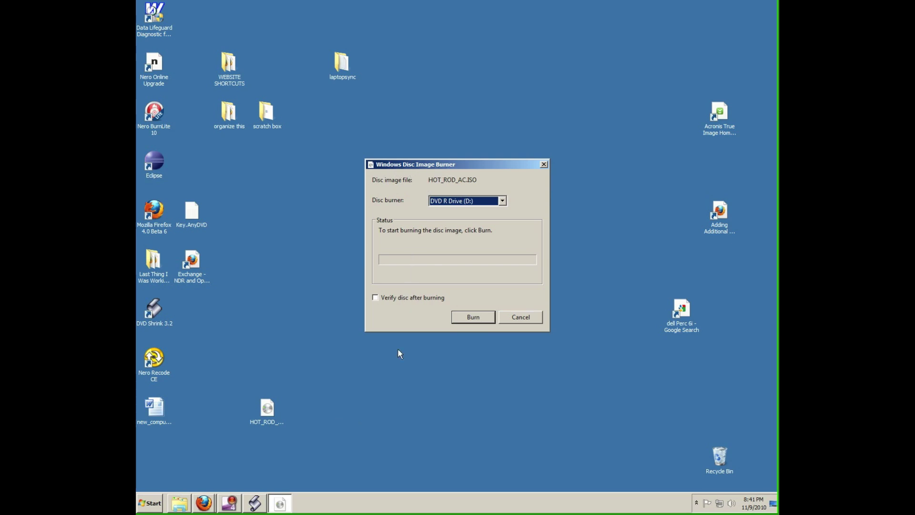
pyautogui.rightClick(263, 412)
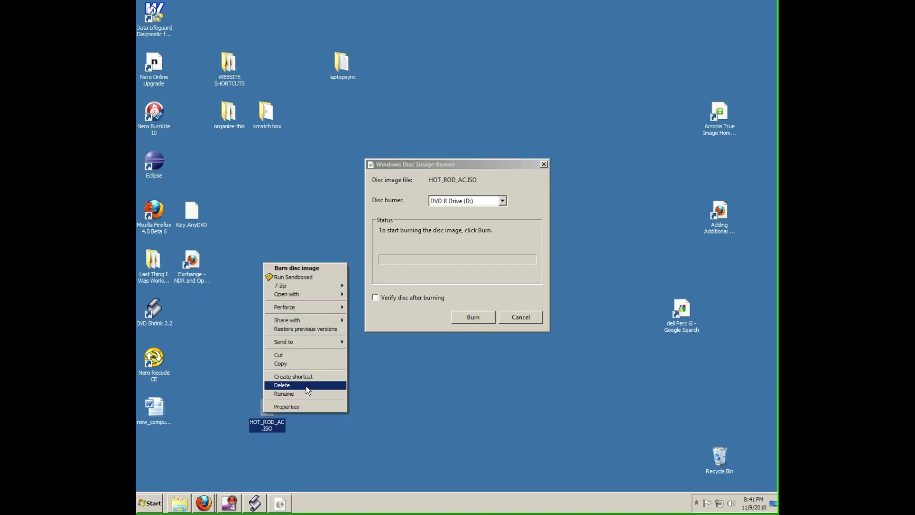
pyautogui.moveTo(315, 297)
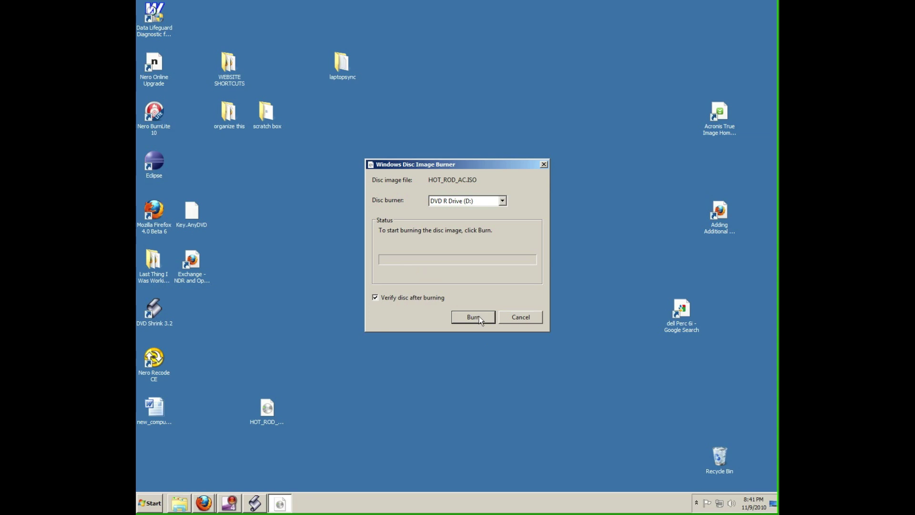
pyautogui.click(516, 316)
pyautogui.moveTo(200, 505)
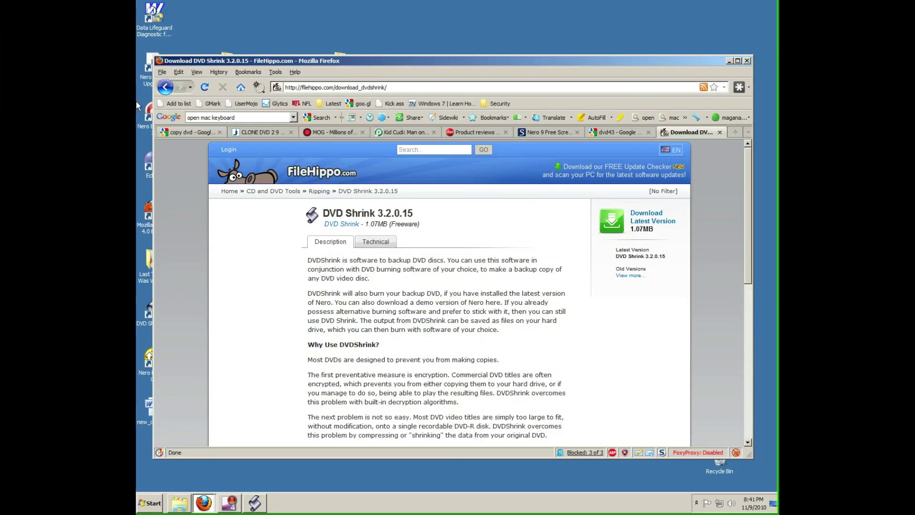
# Return to FileHippo's search, search for imgburn, and open the ImgBurn 2.5.2.0 page.
pyautogui.hotkey('alt', 'Left')
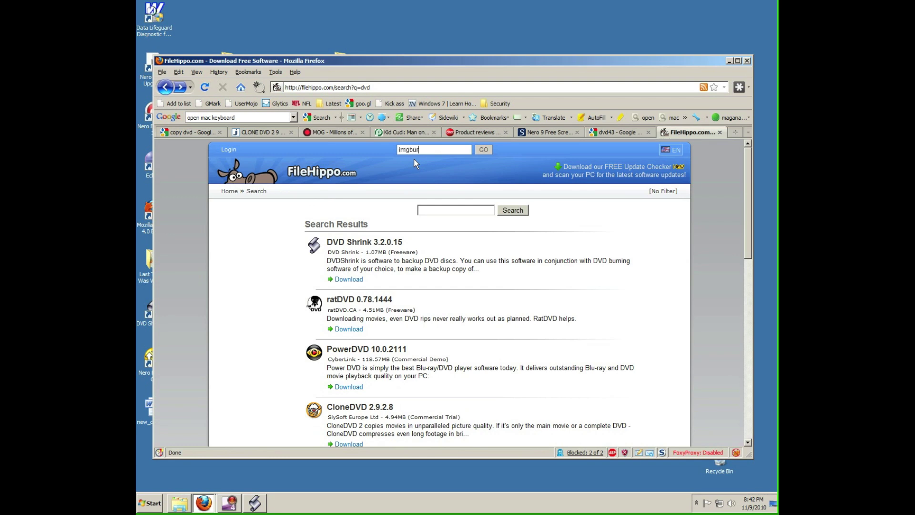
pyautogui.press('Return')
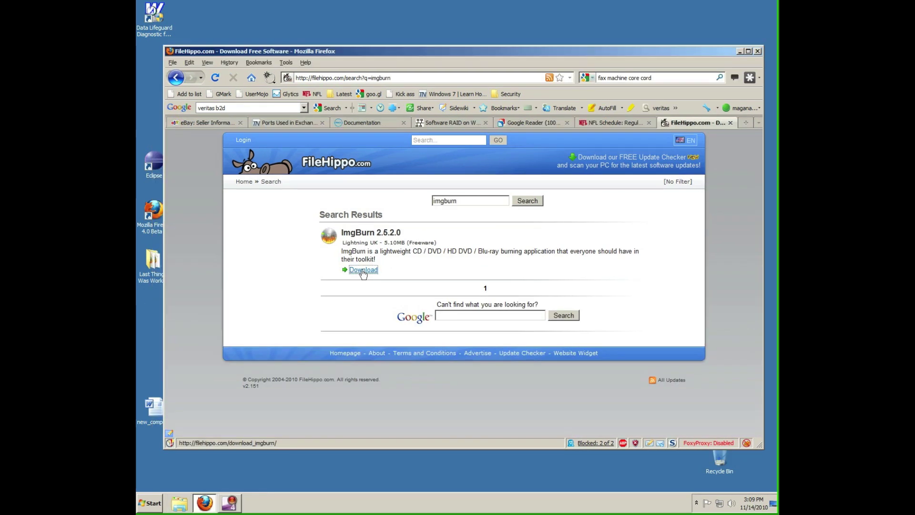
pyautogui.click(363, 270)
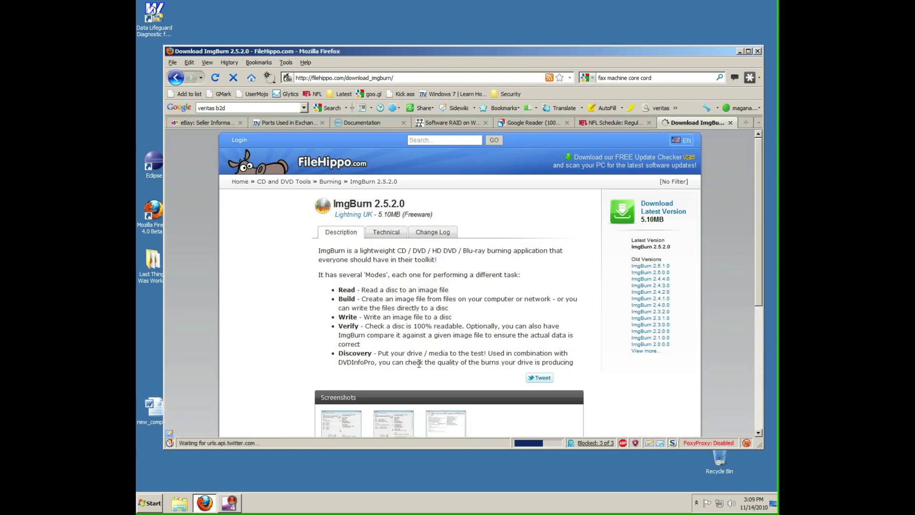
# Download and save SetupImgBurn_2.5.2.0.exe, then show it in its folder.
pyautogui.click(663, 211)
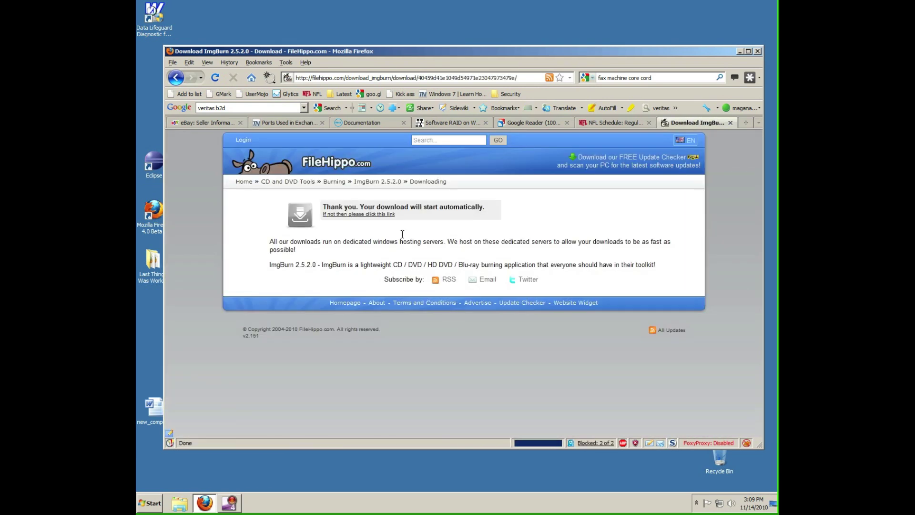
pyautogui.click(540, 262)
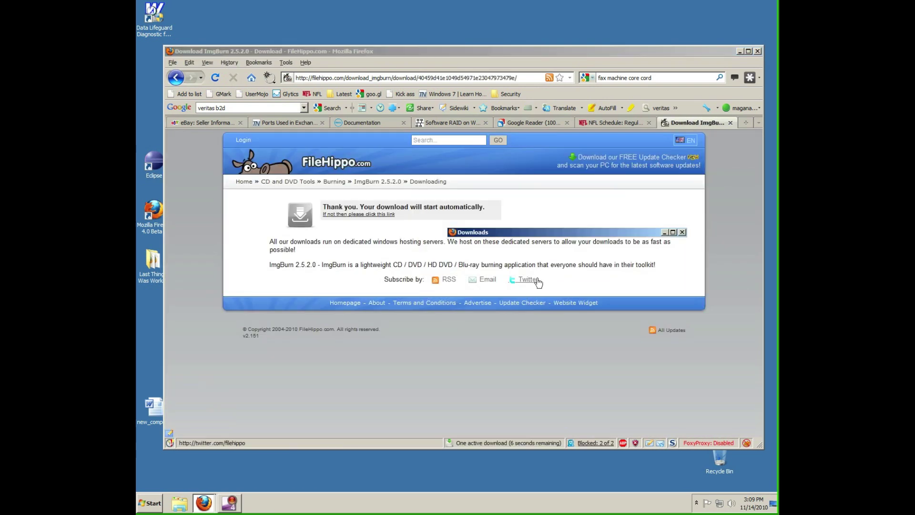
pyautogui.rightClick(521, 247)
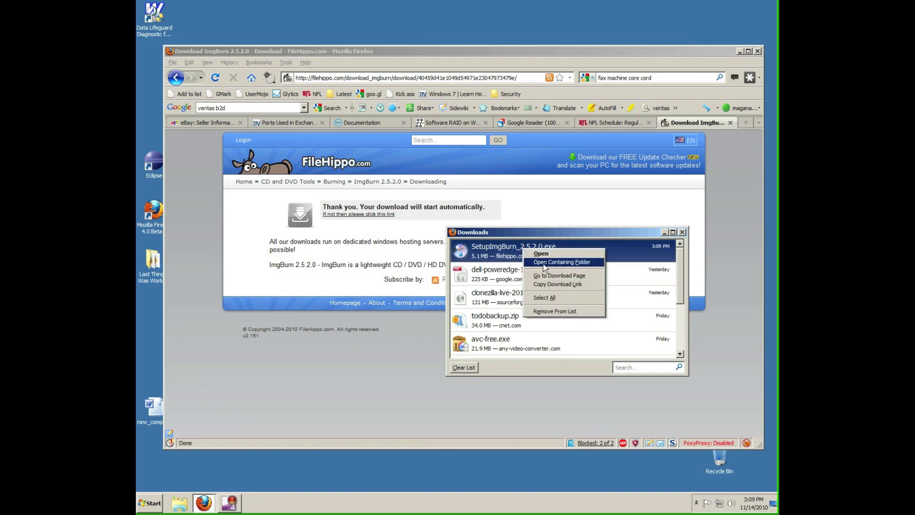
pyautogui.click(544, 265)
# Run SetupImgBurn_2.5.2.0.exe and move the Downloads and Firefox windows aside.
pyautogui.doubleClick(375, 189)
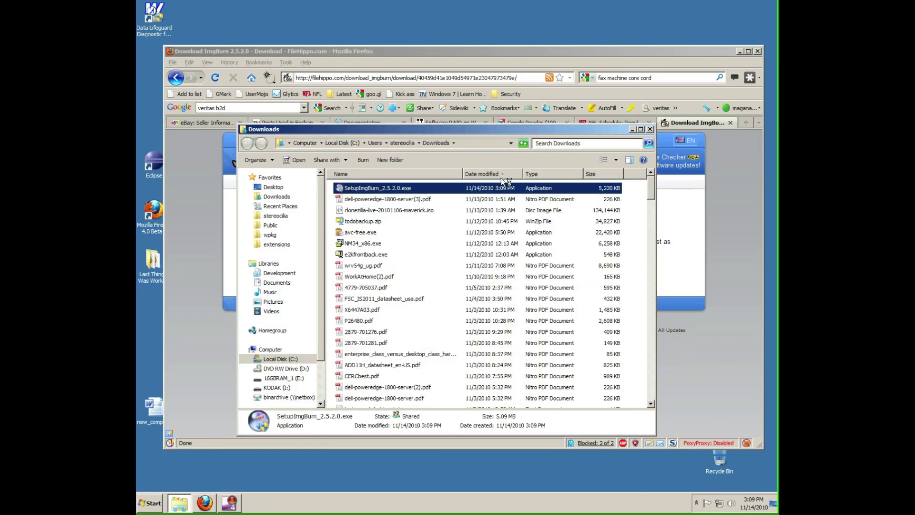
pyautogui.click(633, 129)
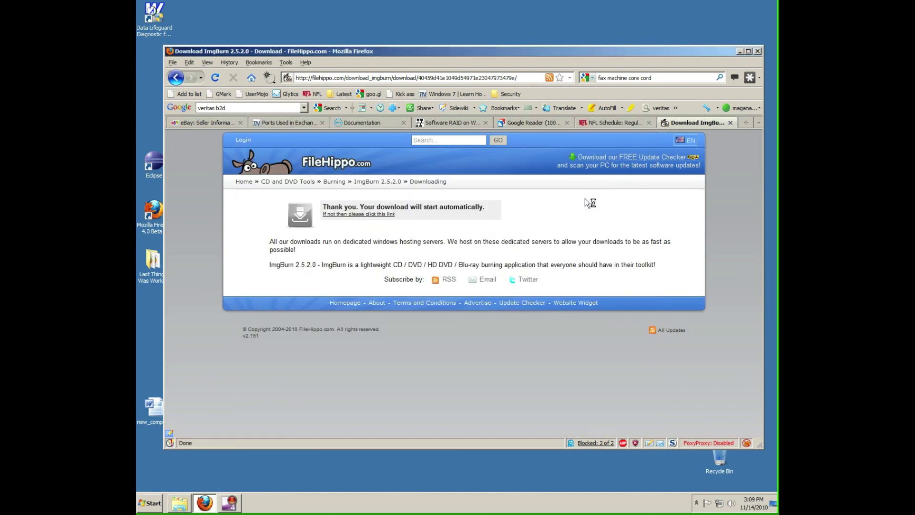
pyautogui.moveTo(665, 57); pyautogui.dragTo(658, 99)
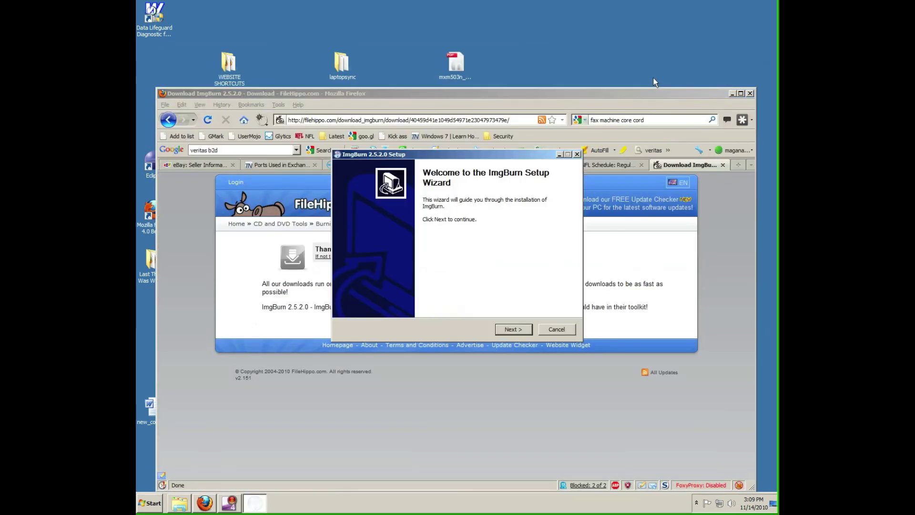
# Accept the license and keep the default components, install folder and Start Menu folder.
pyautogui.click(521, 328)
pyautogui.click(438, 308)
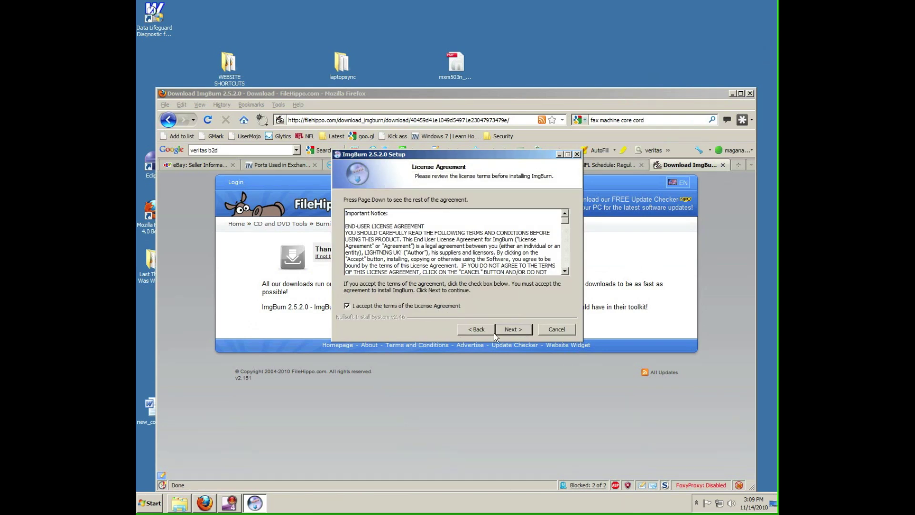
pyautogui.click(510, 331)
pyautogui.click(511, 330)
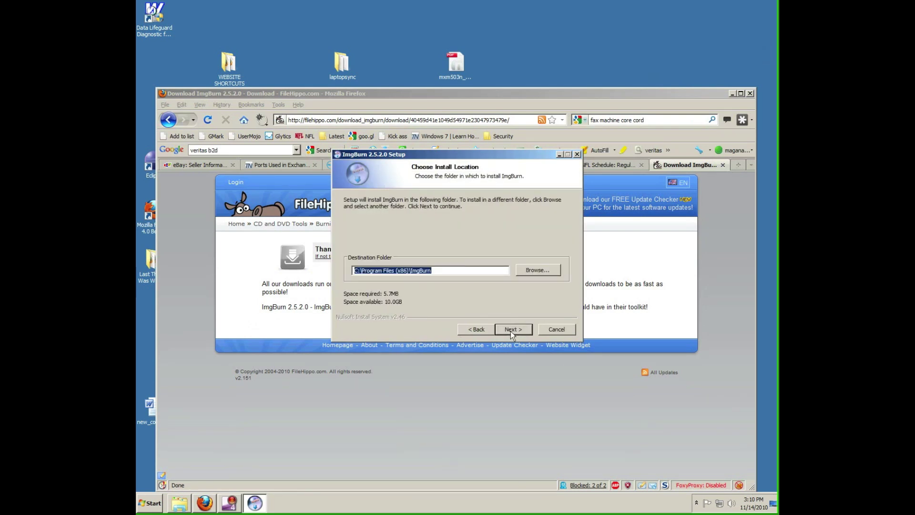
pyautogui.click(511, 331)
pyautogui.click(510, 331)
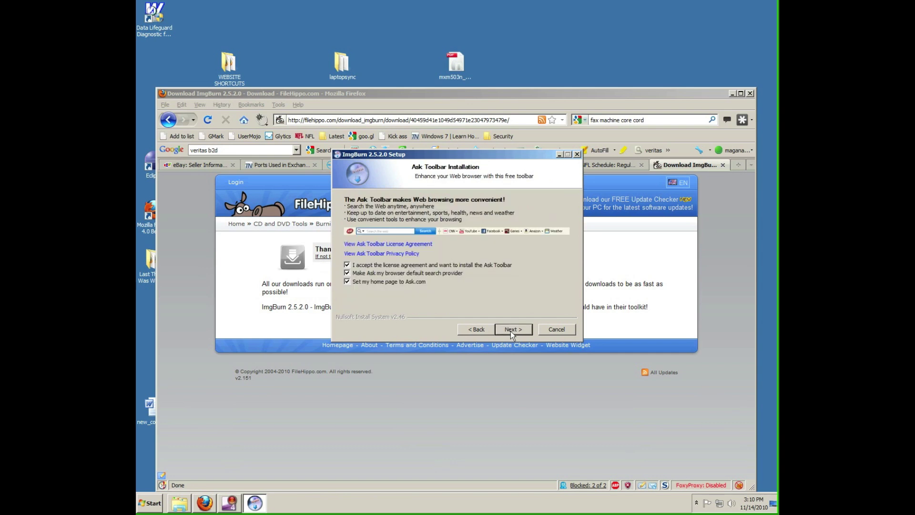
# Untick the Ask Toolbar, install ImgBurn, and decline automatic update checks.
pyautogui.click(346, 264)
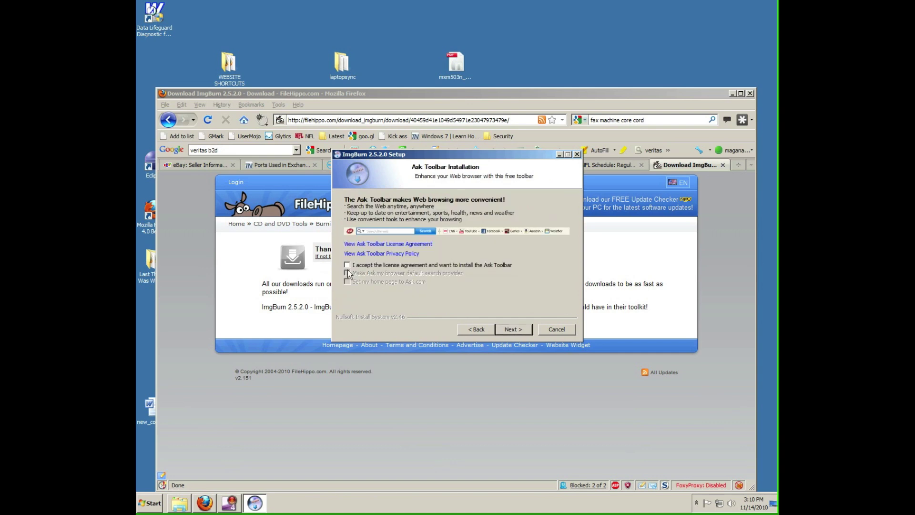
pyautogui.click(517, 331)
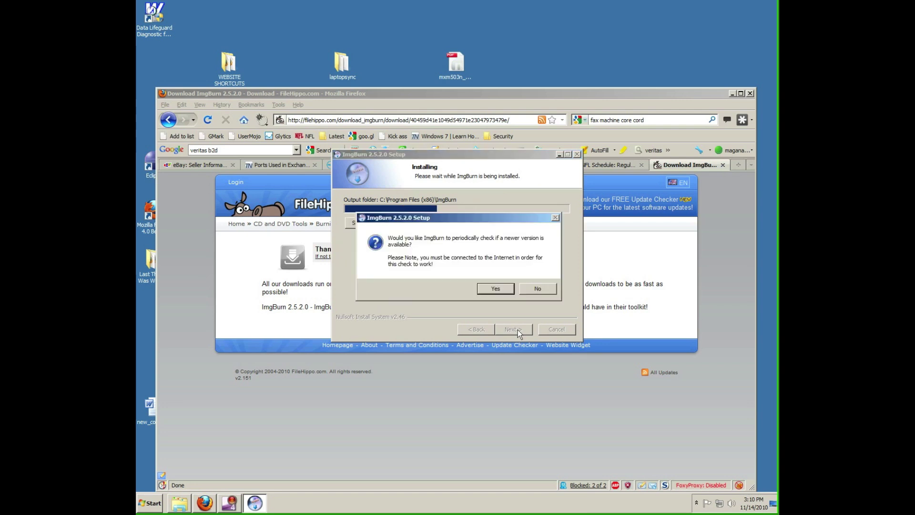
pyautogui.click(537, 290)
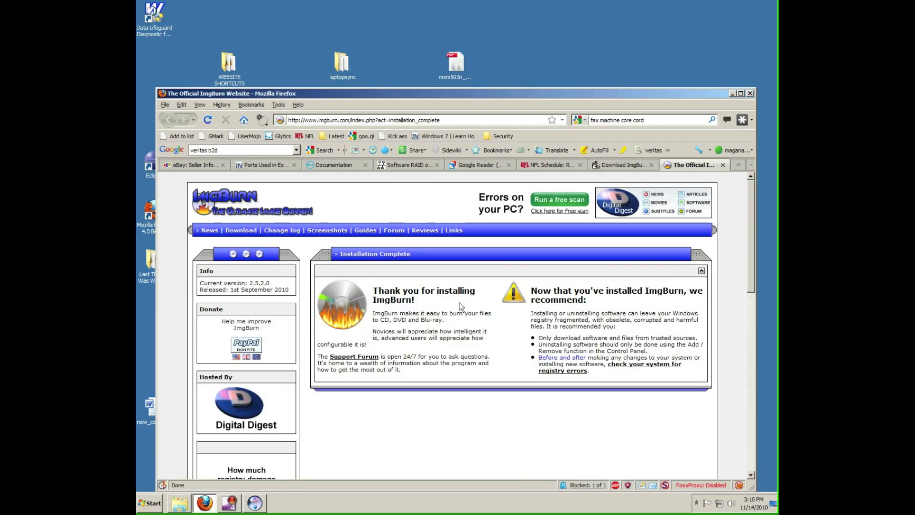
# Finish the ImgBurn setup wizard with Run ImgBurn ticked, then move the log window up.
pyautogui.moveTo(398, 93); pyautogui.dragTo(398, 61)
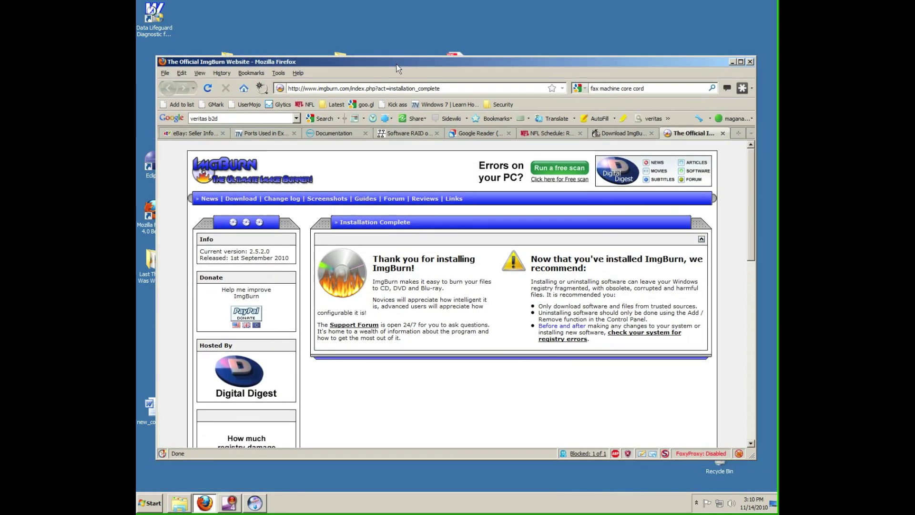
pyautogui.click(259, 503)
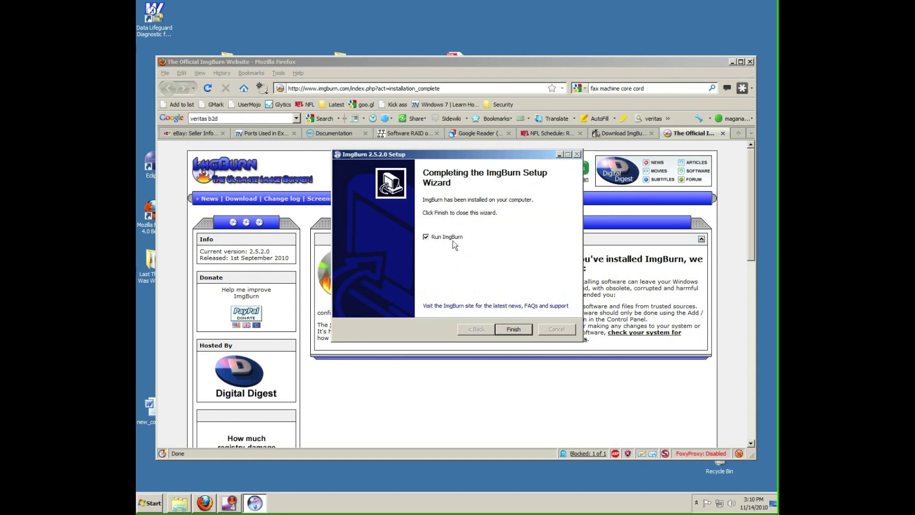
pyautogui.click(509, 329)
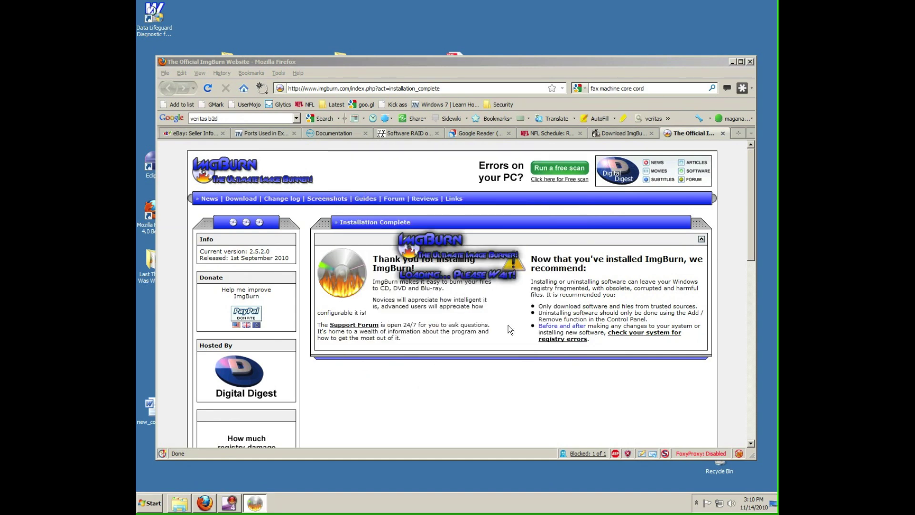
pyautogui.moveTo(443, 338); pyautogui.dragTo(468, 245)
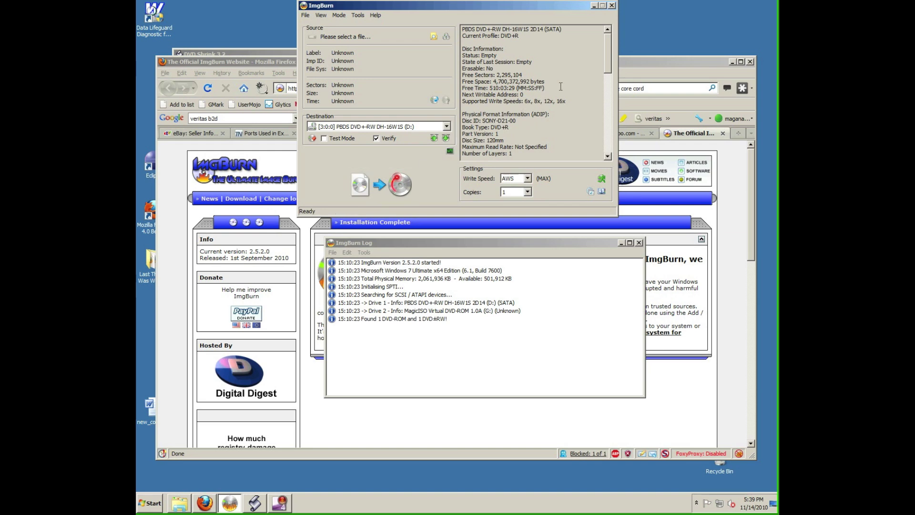
# Move the log window aside and untick Verify for the image write.
pyautogui.moveTo(608, 62); pyautogui.dragTo(607, 140)
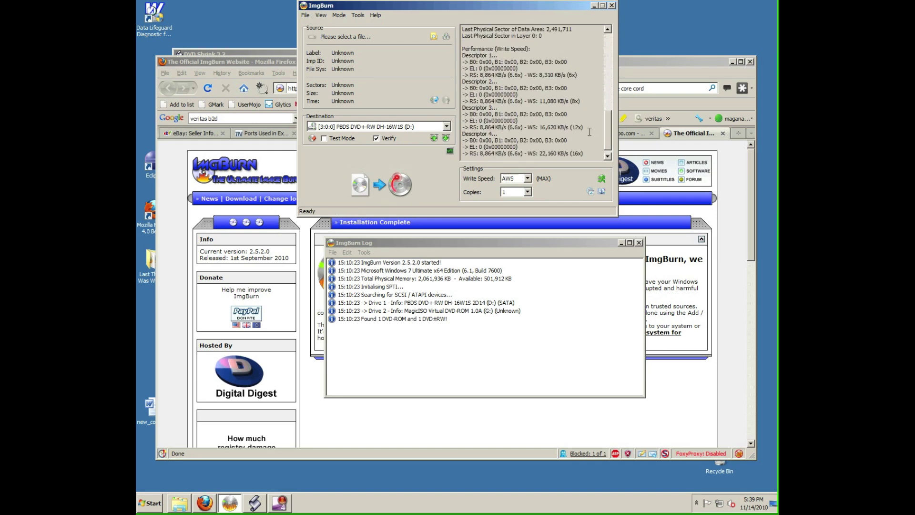
pyautogui.click(381, 137)
# Load HOT_ROD_AC.ISO from the Desktop as ImgBurn's source image (4,681,498,624 bytes).
pyautogui.click(431, 38)
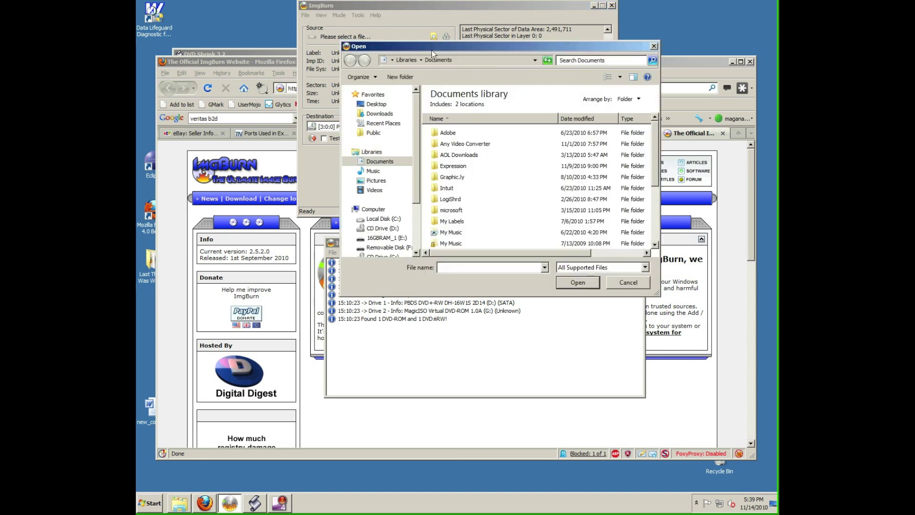
pyautogui.click(376, 104)
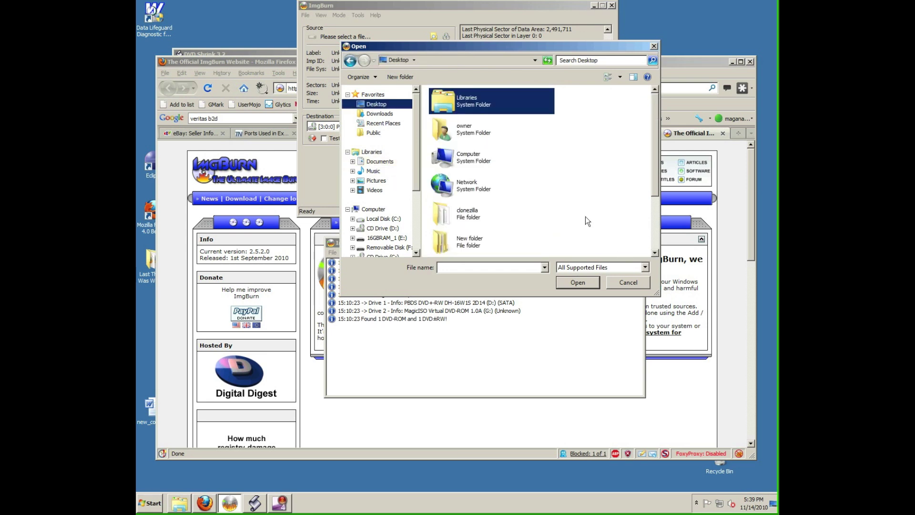
pyautogui.moveTo(656, 178); pyautogui.dragTo(656, 239)
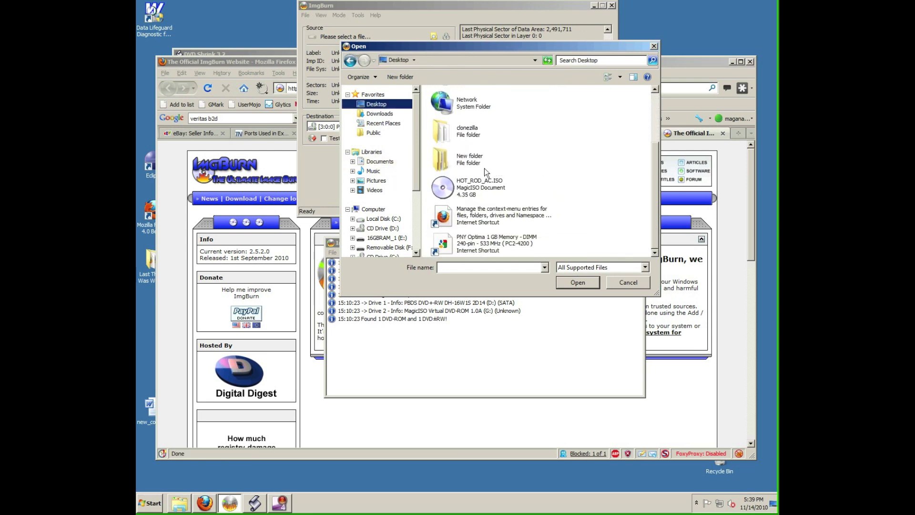
pyautogui.click(477, 186)
pyautogui.click(570, 282)
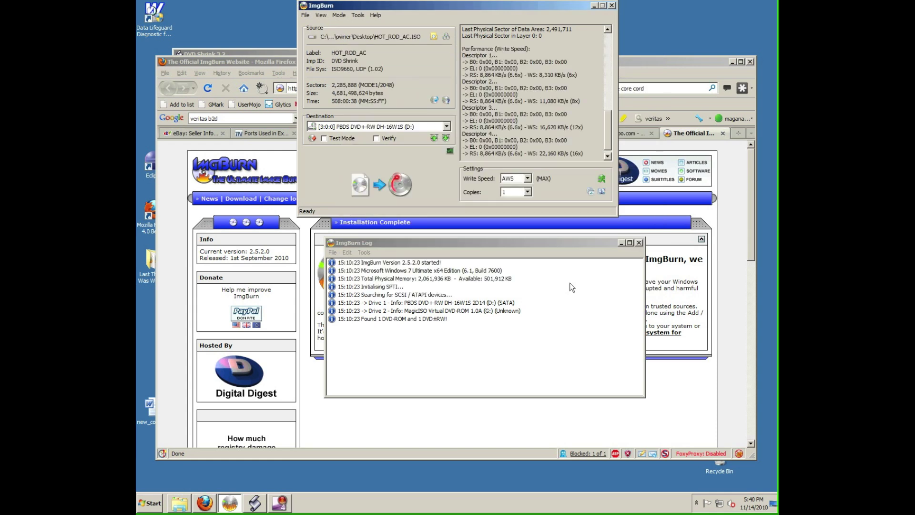